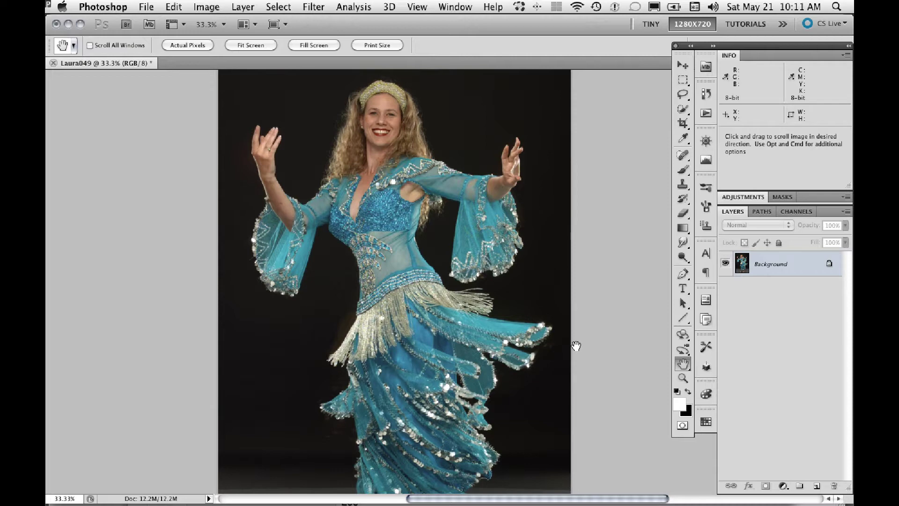
Step: Duplicate the Background layer of the dancer photo
key(super+equal)
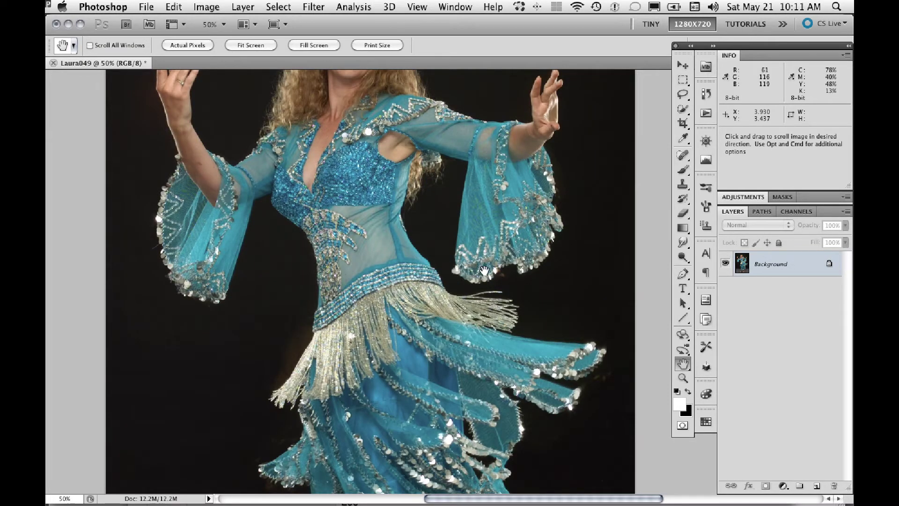
drag(485, 276, 489, 385)
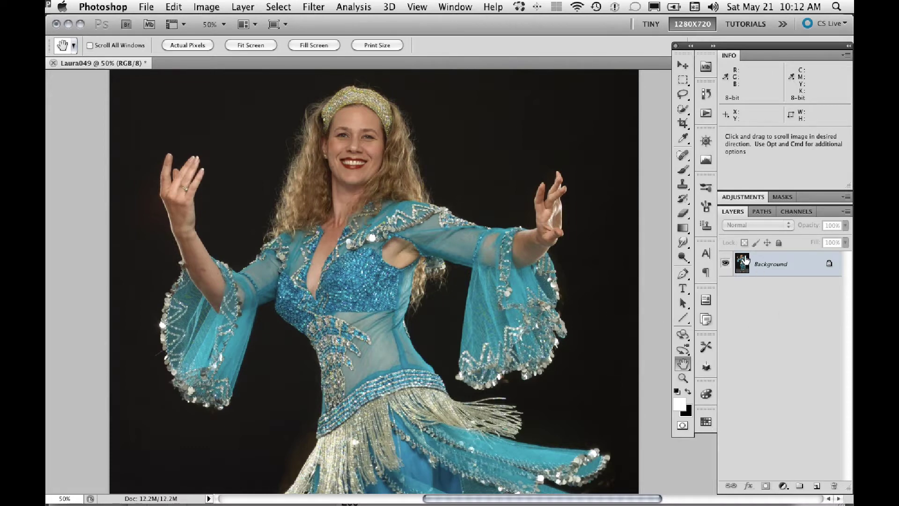
drag(742, 263, 818, 485)
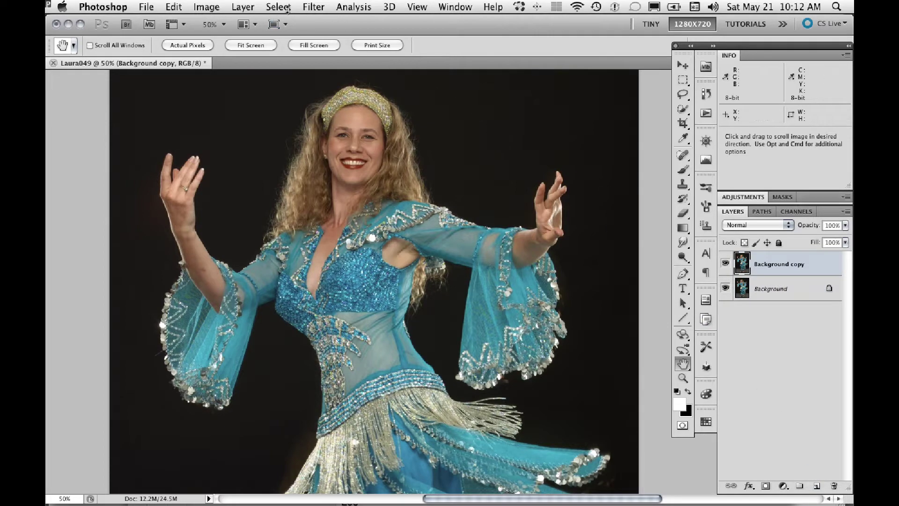
Step: Sharpen the Background copy layer with Unsharp Mask at amount 500%, radius 1.0 pixels and threshold 0
click(313, 8)
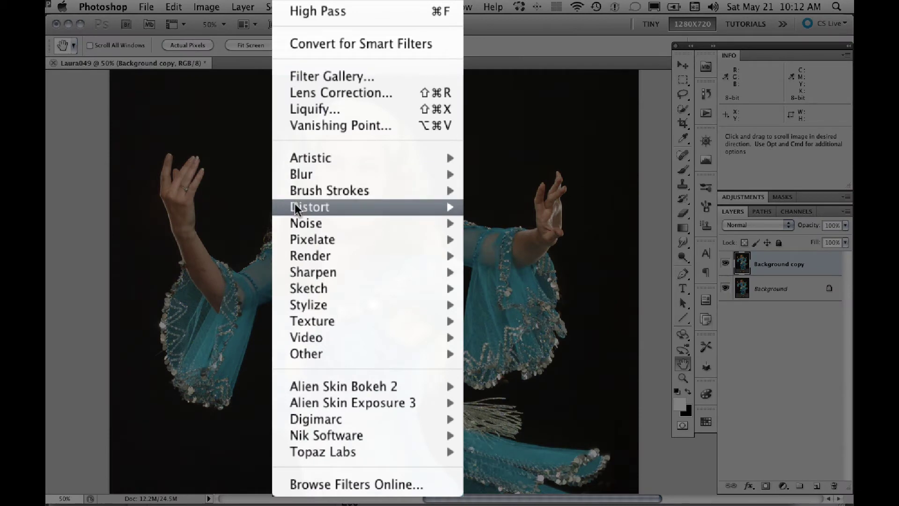
mouse_move(309, 217)
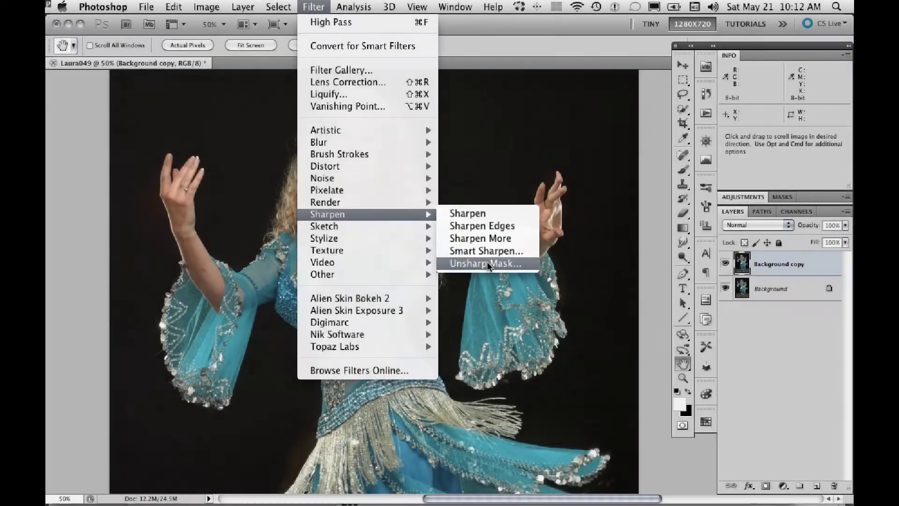
click(487, 270)
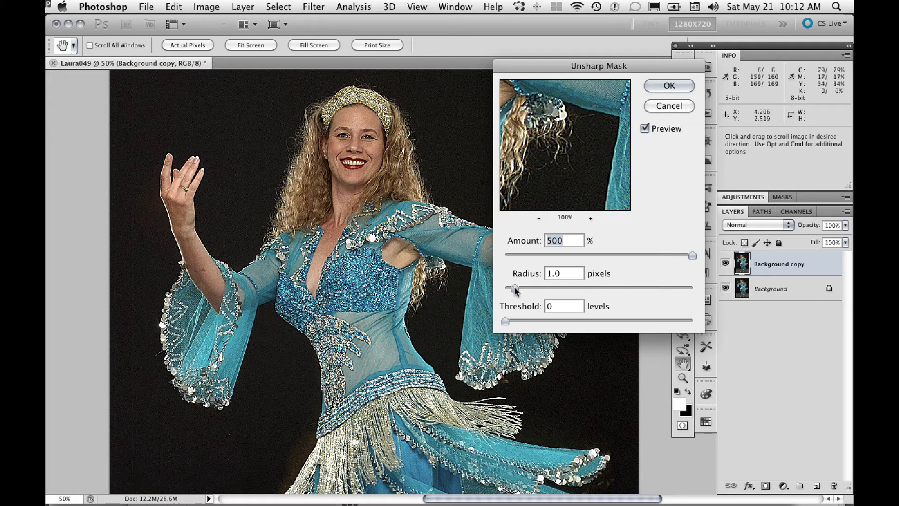
drag(515, 288, 518, 289)
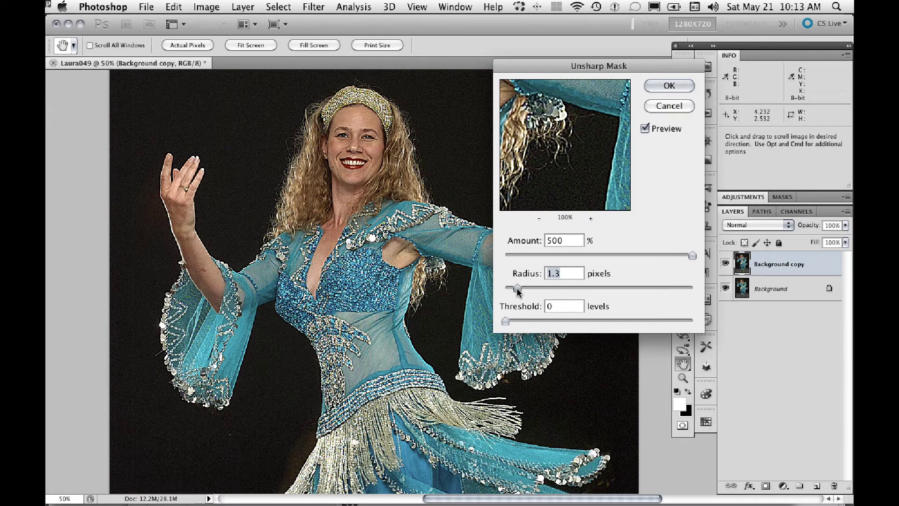
drag(518, 291, 510, 291)
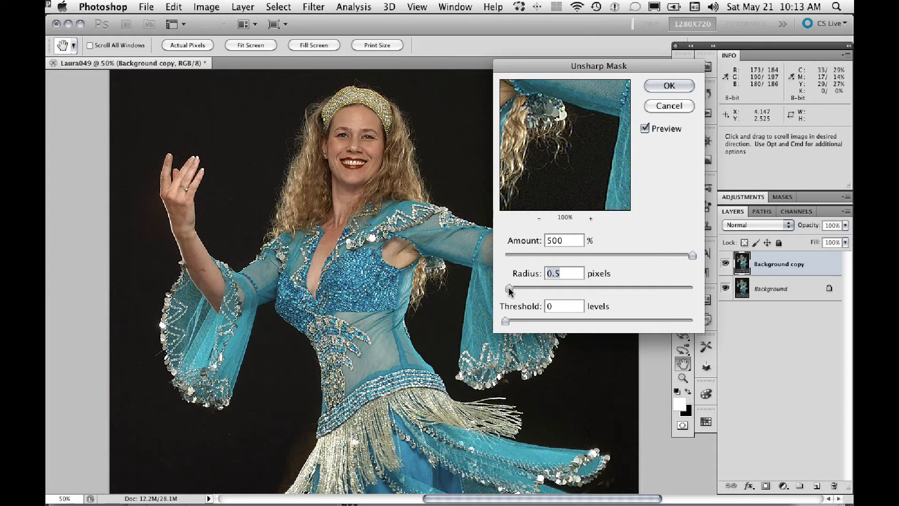
drag(510, 288, 507, 288)
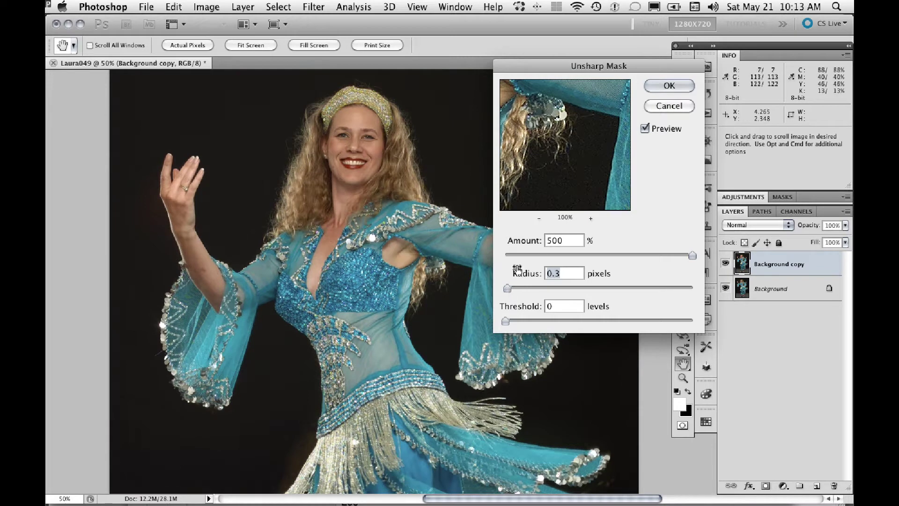
drag(554, 123, 563, 149)
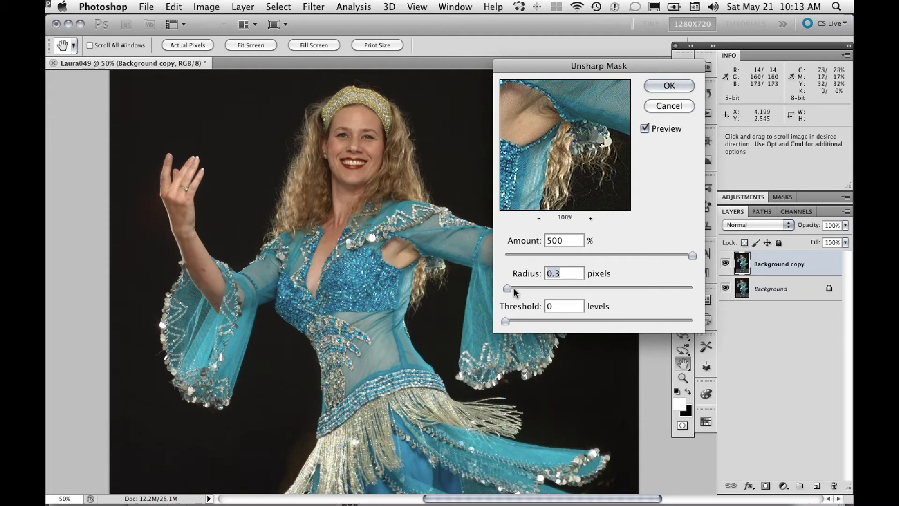
drag(507, 289, 511, 290)
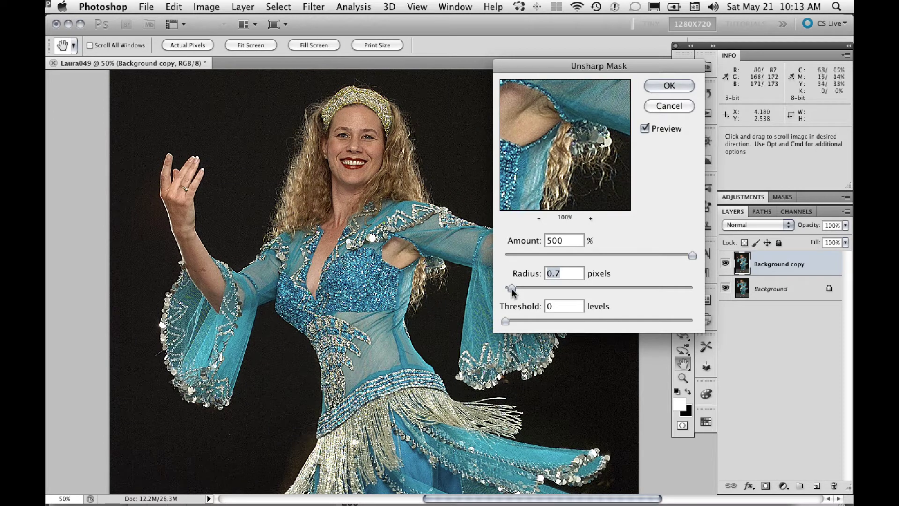
drag(512, 291, 512, 290)
drag(514, 290, 524, 290)
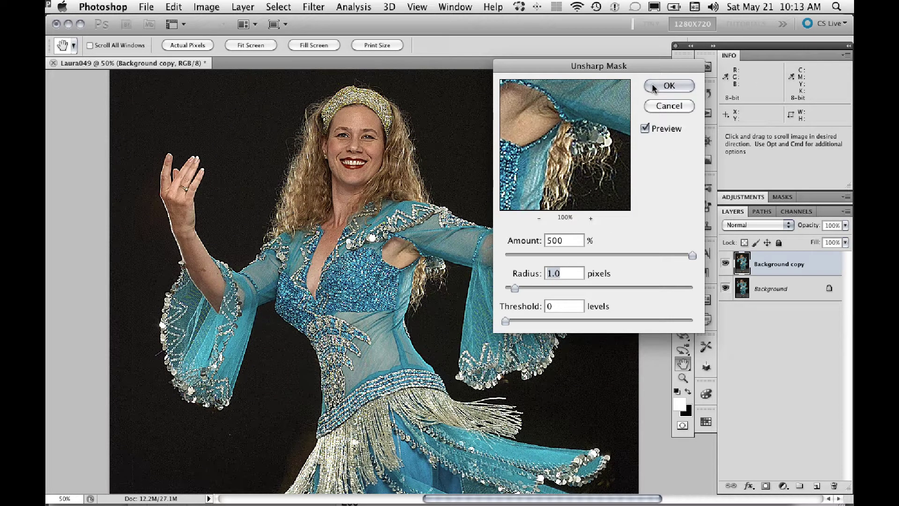
click(669, 86)
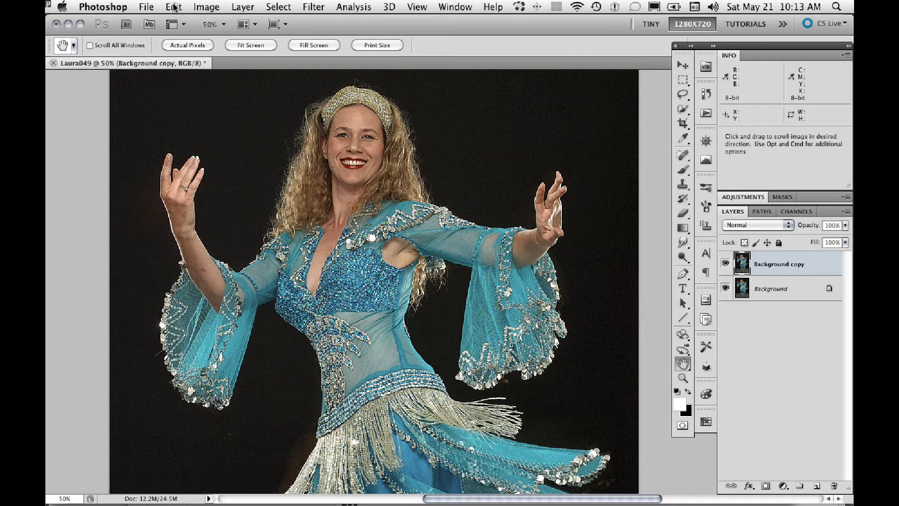
Step: Fade the Unsharp Mask using Luminosity mode at 100% opacity
click(174, 6)
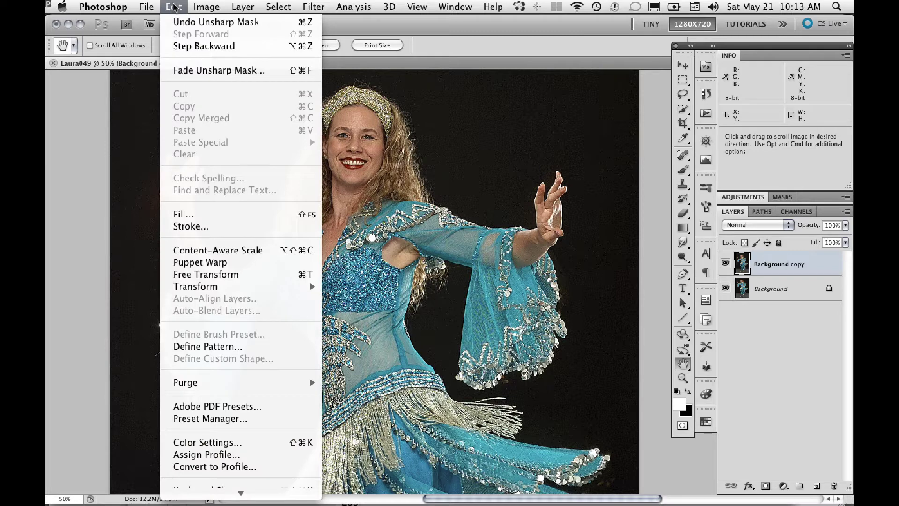
click(166, 71)
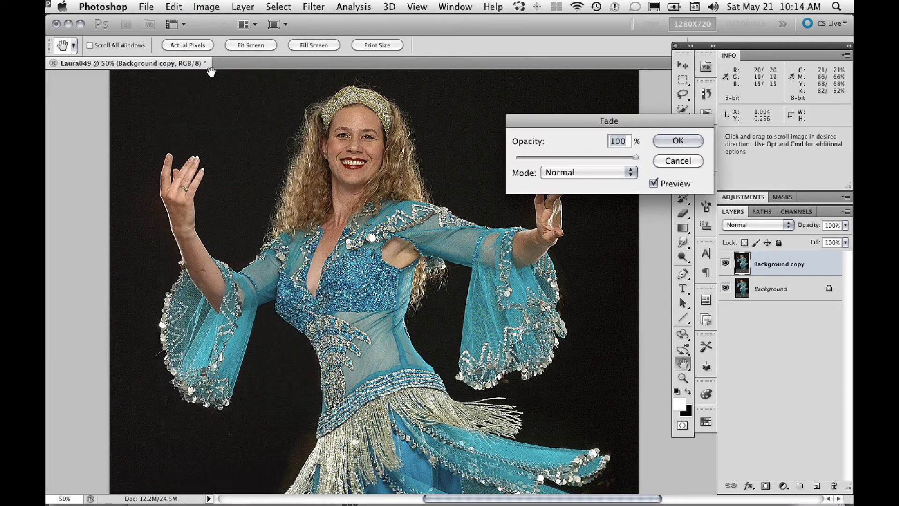
drag(571, 127, 513, 92)
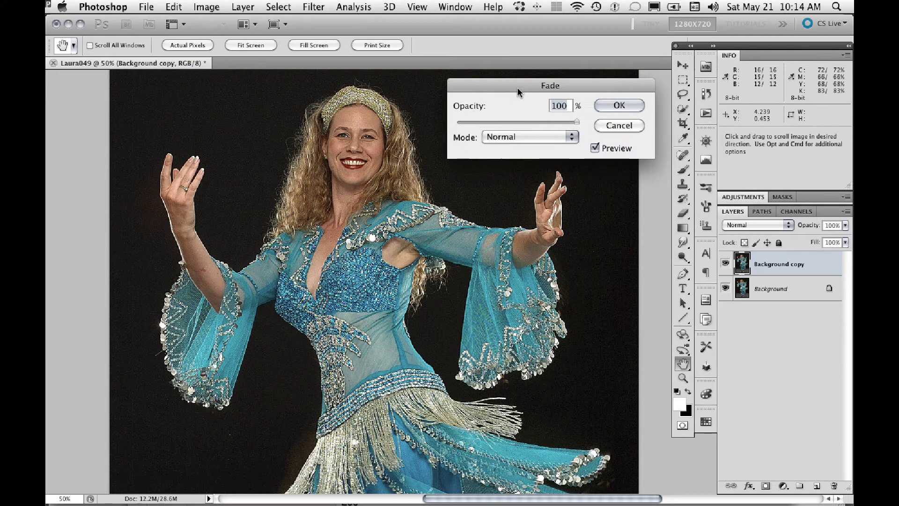
click(558, 136)
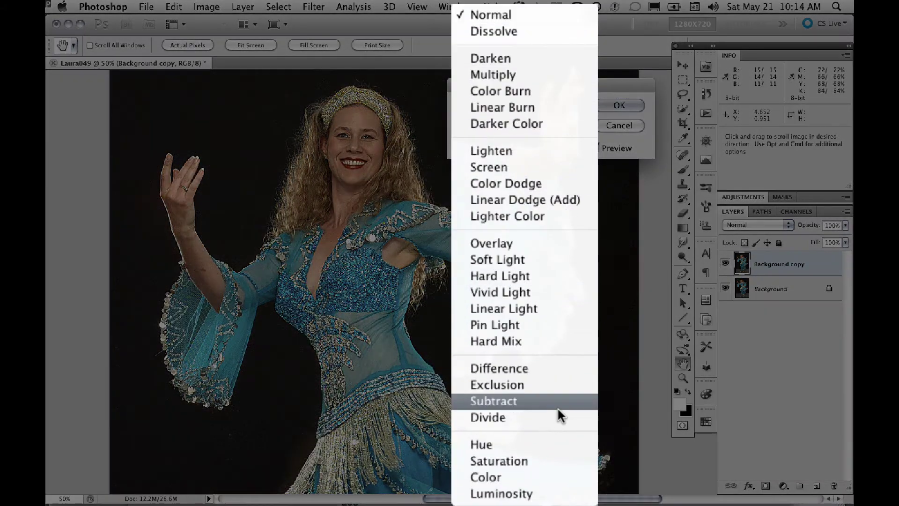
click(543, 494)
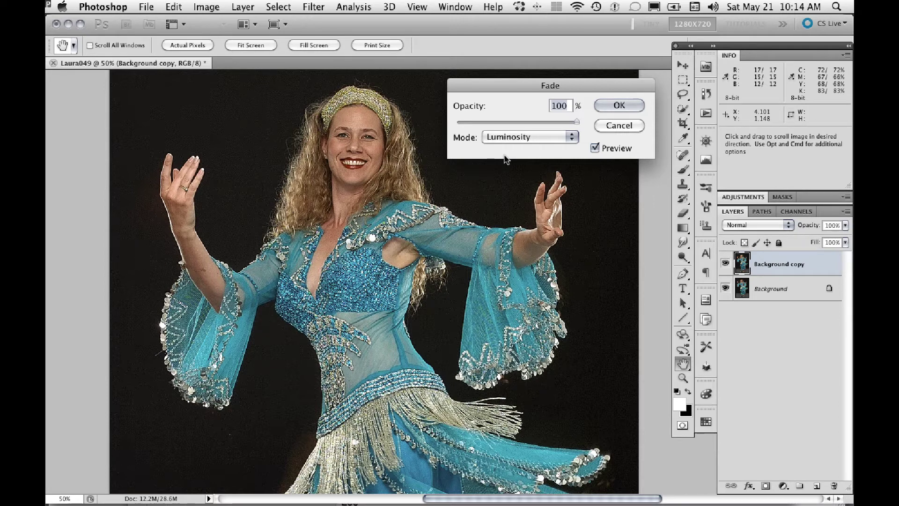
click(618, 106)
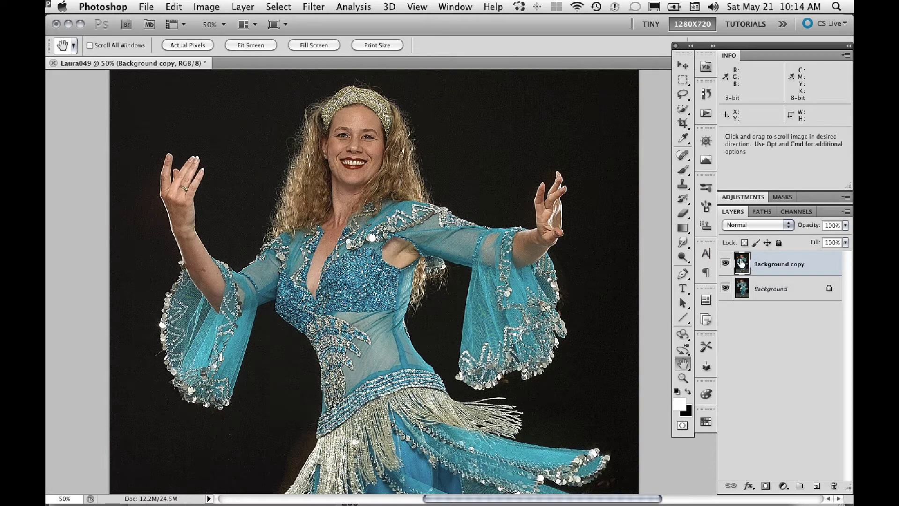
Step: Duplicate the sharpened Background copy layer and rename the new duplicate "lighten"
drag(744, 263, 816, 486)
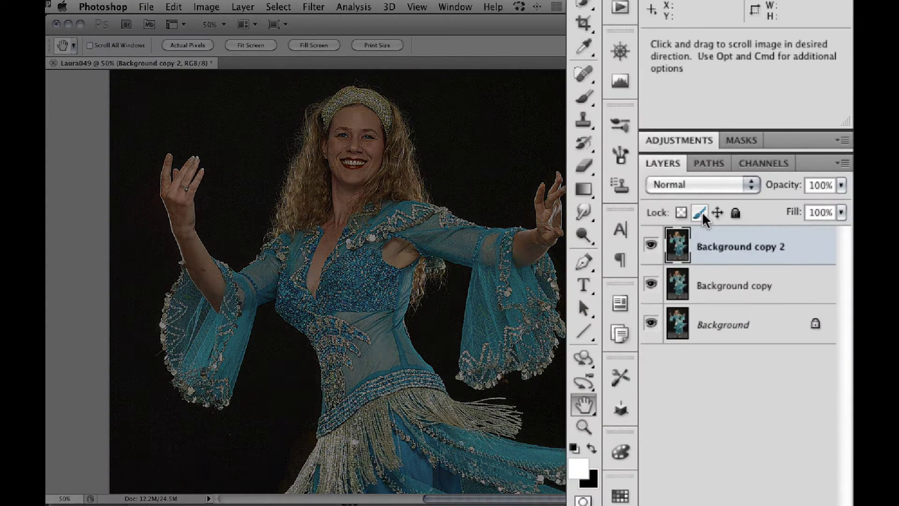
double_click(725, 248)
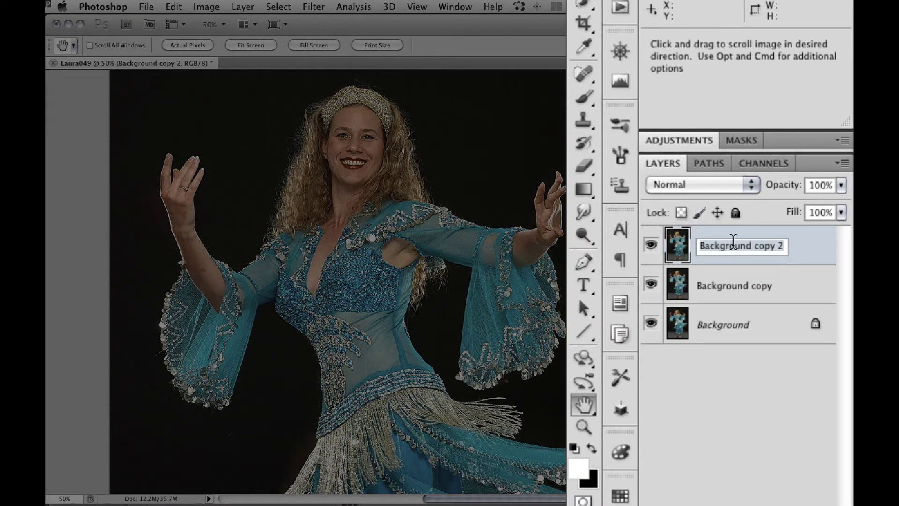
text(lighten)
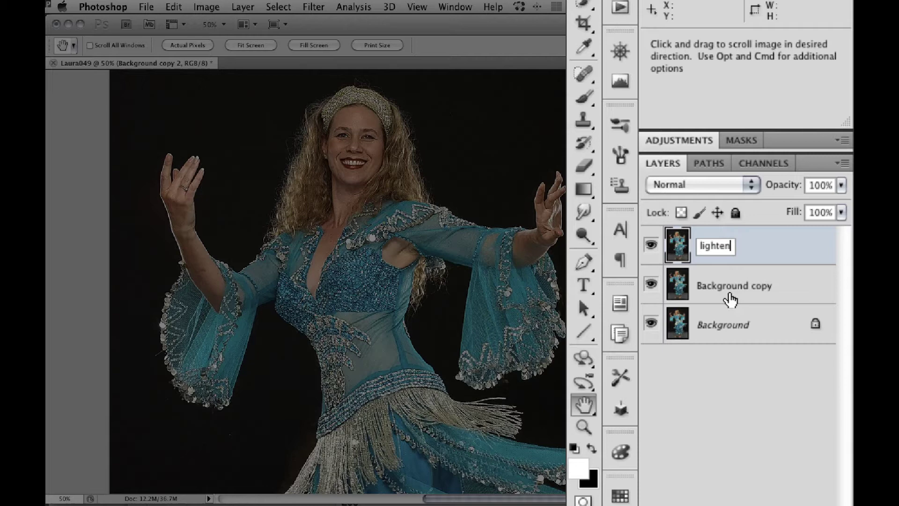
key(Return)
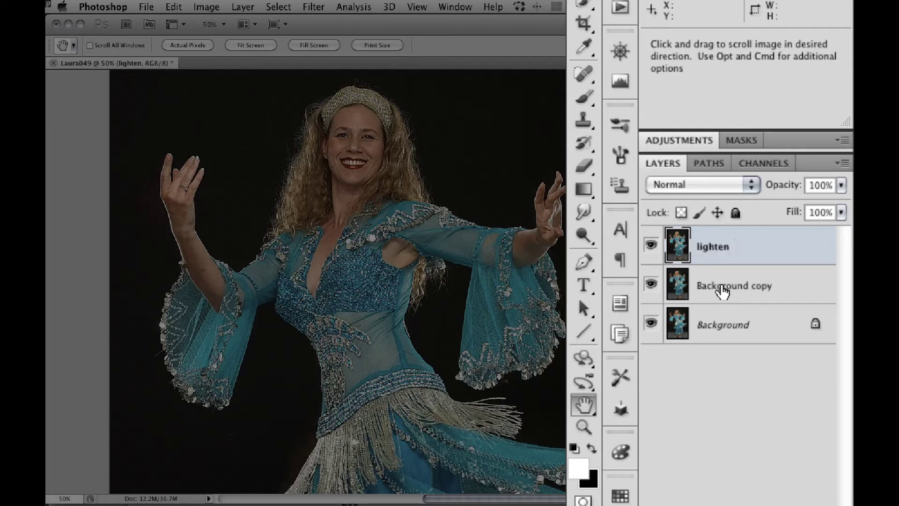
Step: Rename the Background copy layer "darken"
click(721, 290)
double_click(721, 287)
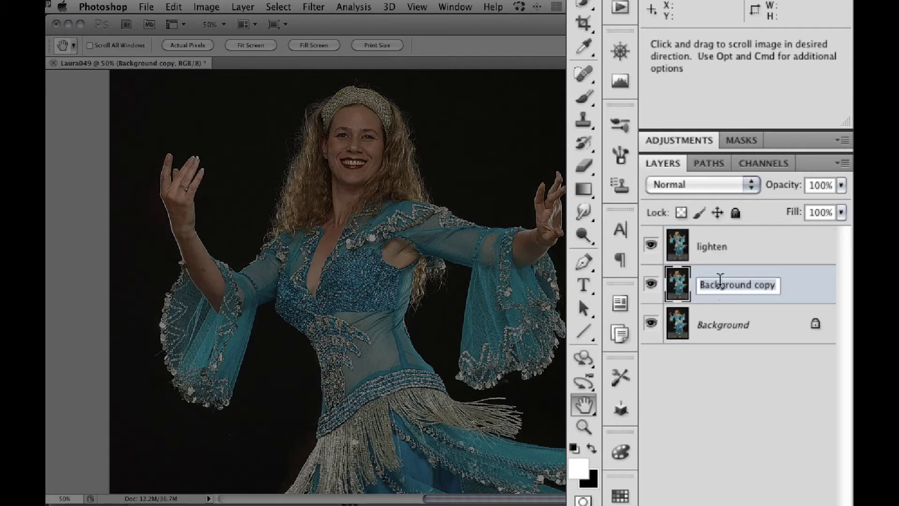
text(dar)
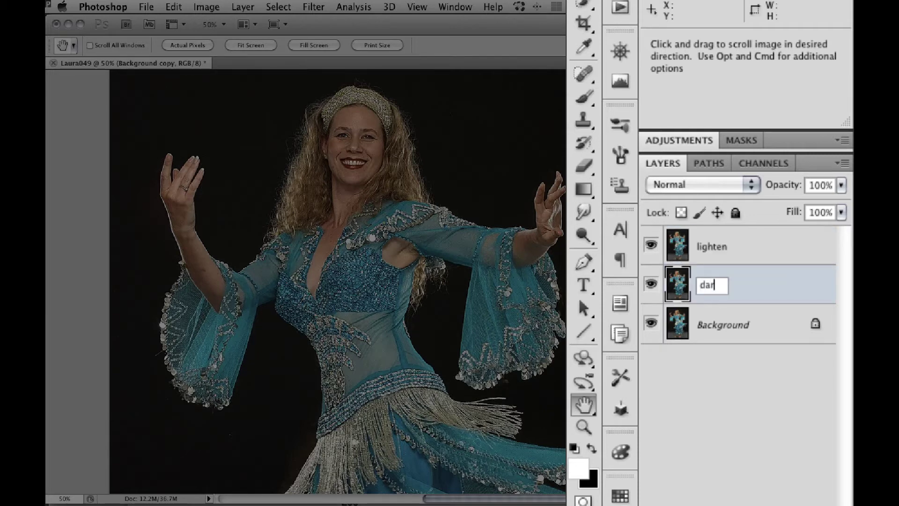
text(ken)
key(Return)
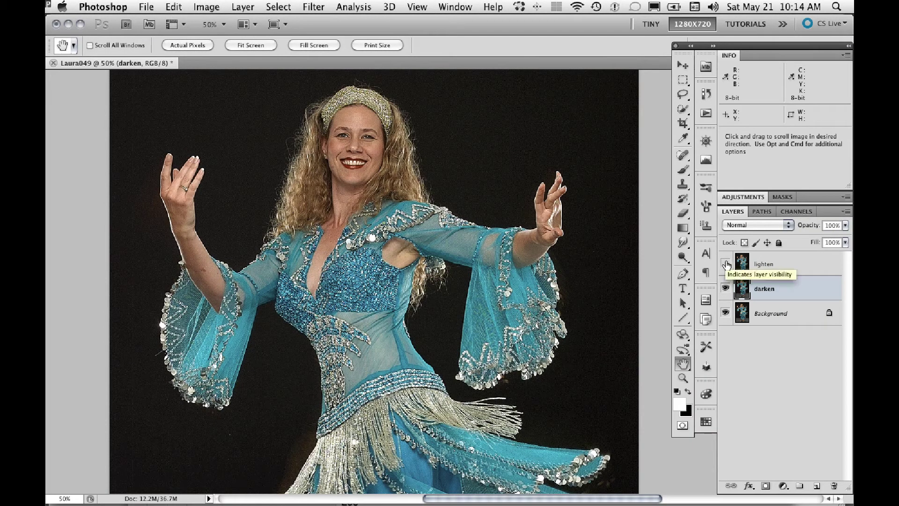
Step: Hide the lighten layer and set the darken layer's blend mode to Darken
click(725, 265)
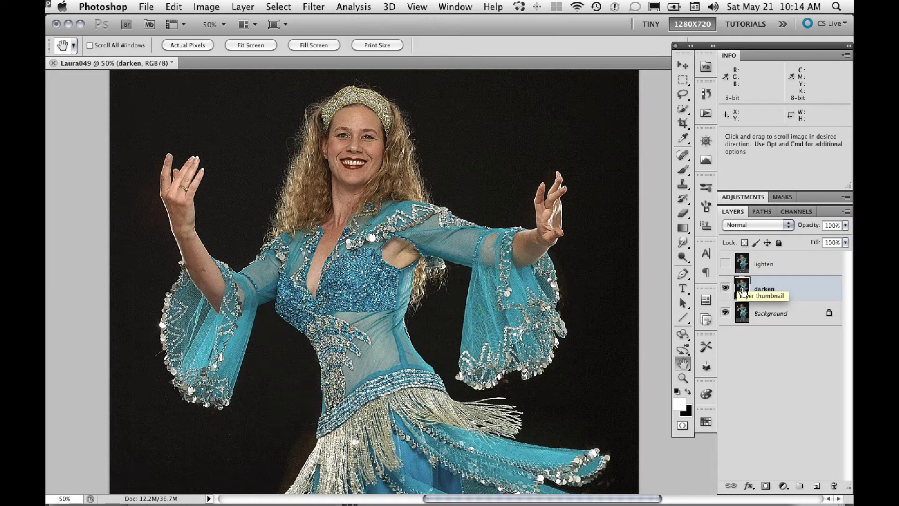
key(super+space)
click(327, 189)
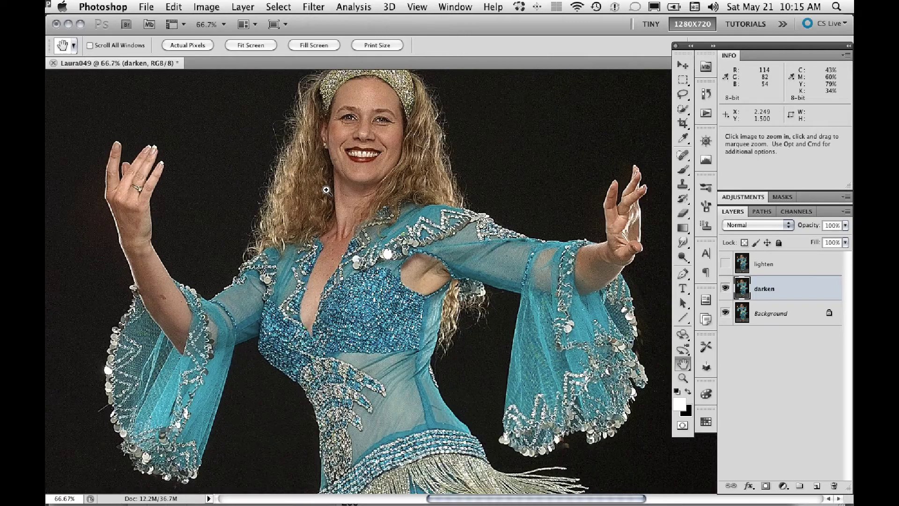
click(327, 190)
drag(404, 258, 417, 365)
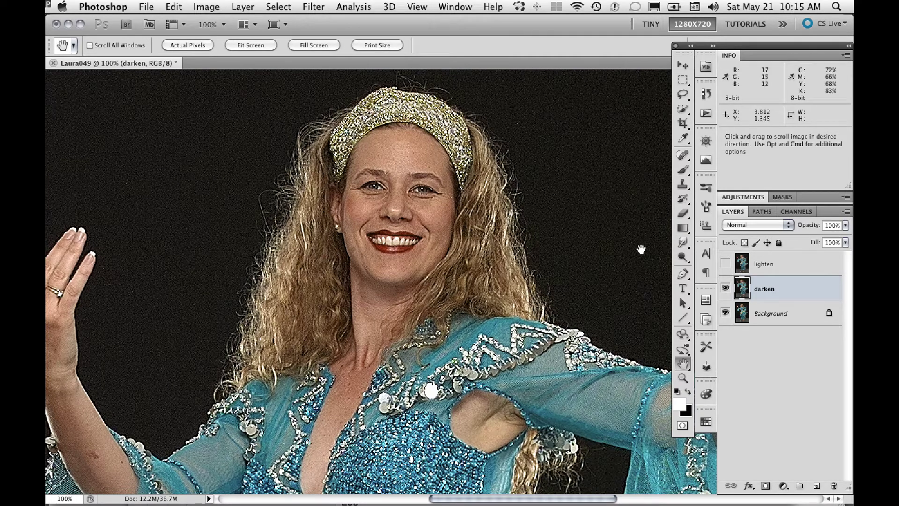
drag(438, 426, 438, 393)
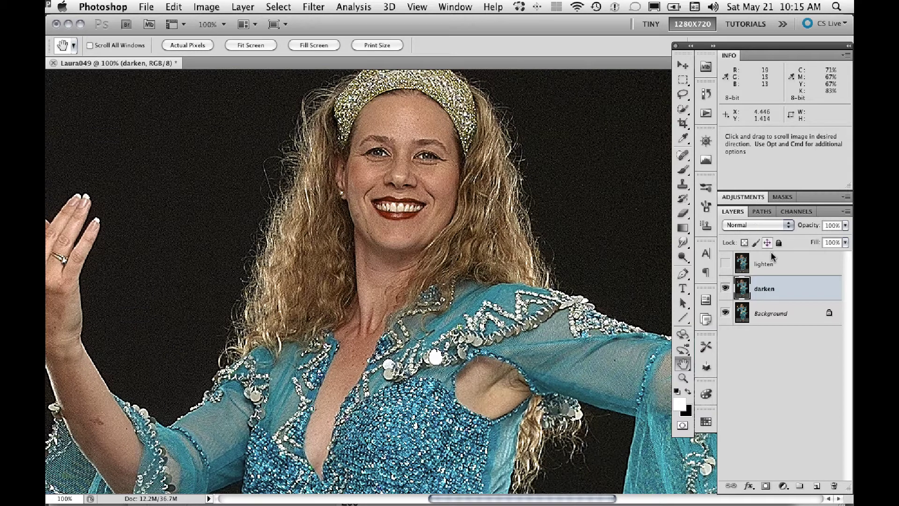
click(753, 223)
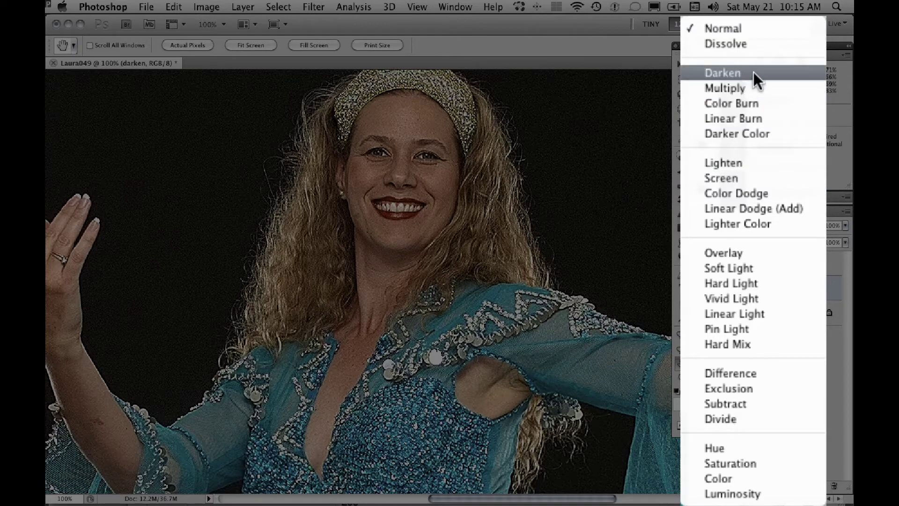
click(755, 252)
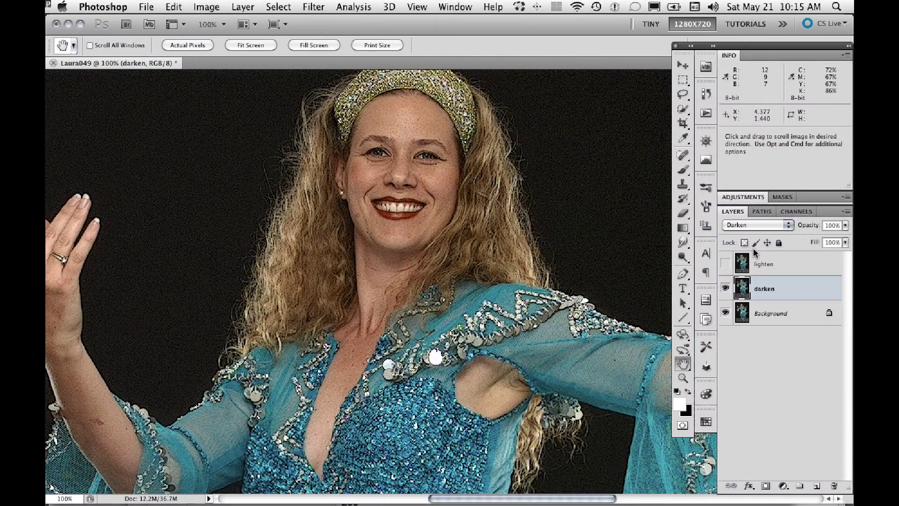
Step: Toggle the darken layer's visibility repeatedly to compare the photo with and without its dark edge sharpening
click(726, 289)
click(726, 289)
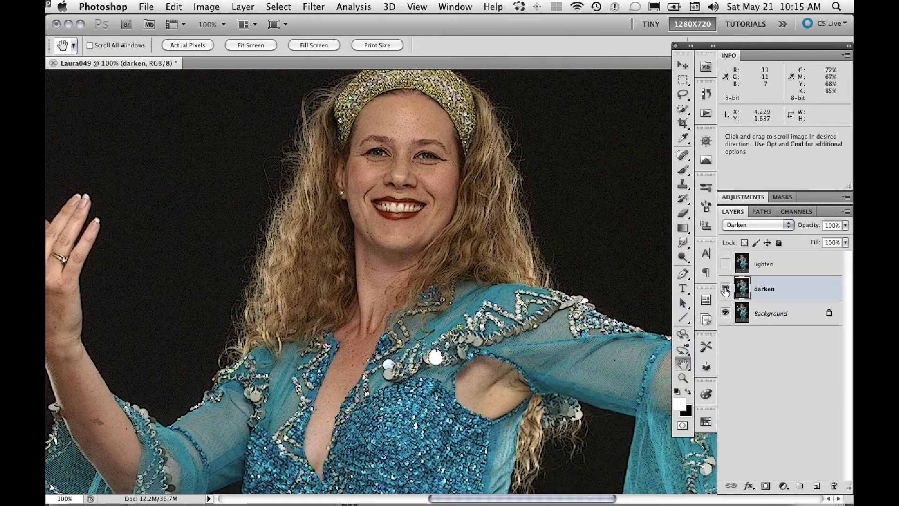
click(725, 289)
click(726, 289)
click(726, 289)
click(725, 289)
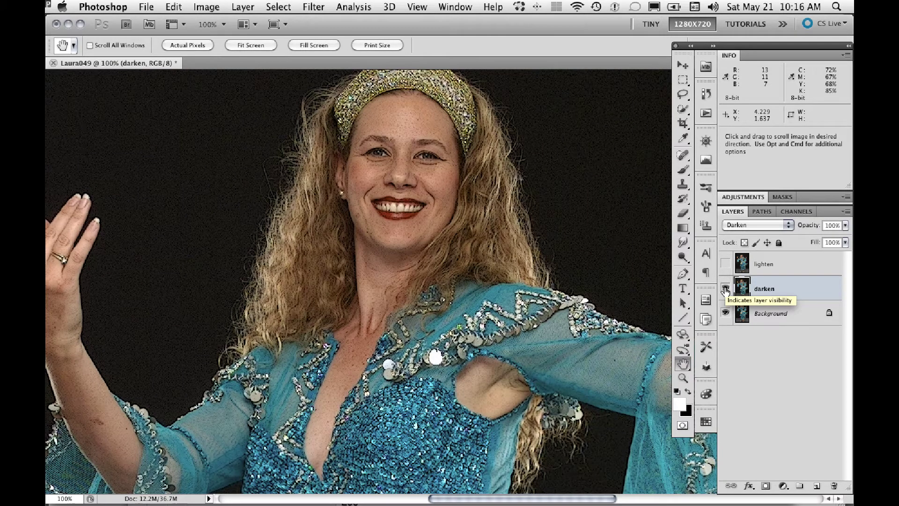
click(725, 289)
click(725, 289)
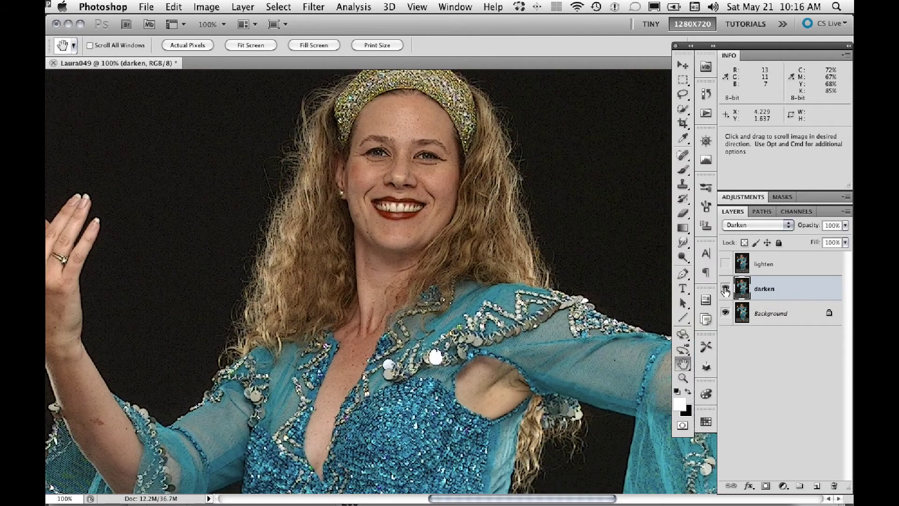
Step: Show the lighten layer above the darken layer and set its blend mode to Lighten
click(726, 289)
click(725, 289)
click(725, 265)
click(747, 264)
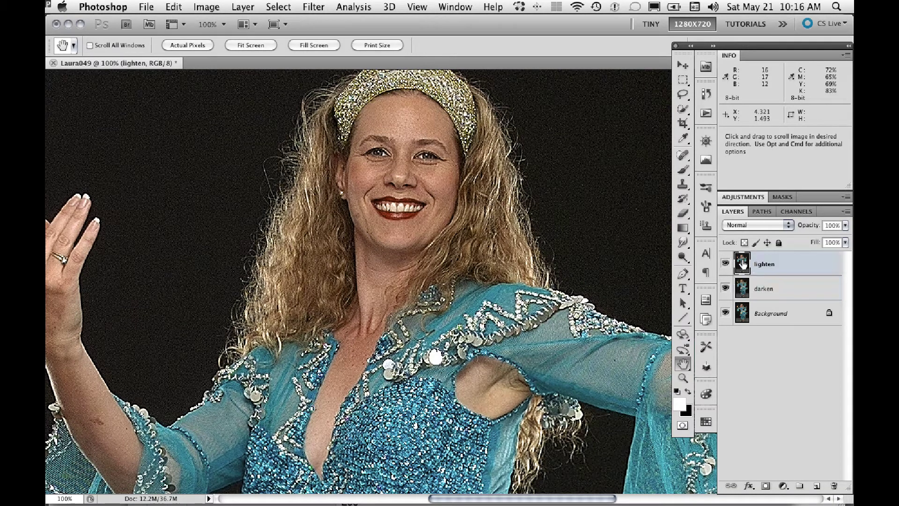
click(752, 224)
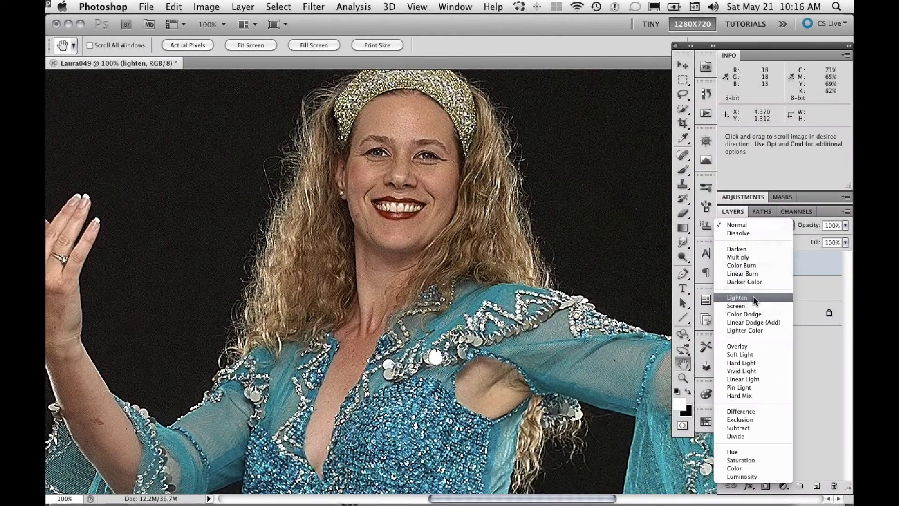
click(753, 296)
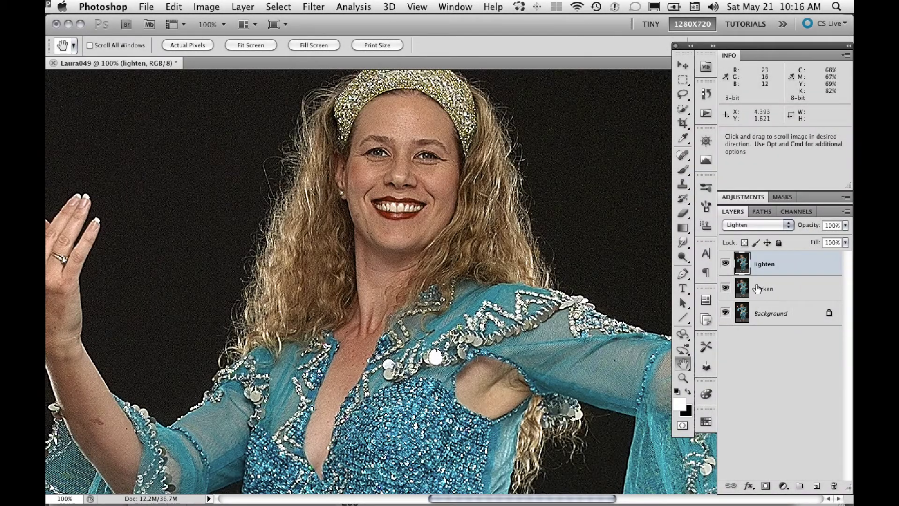
Step: Compare the photo with and without the lighten layer and reduce that layer's opacity to 62%
click(725, 265)
click(725, 265)
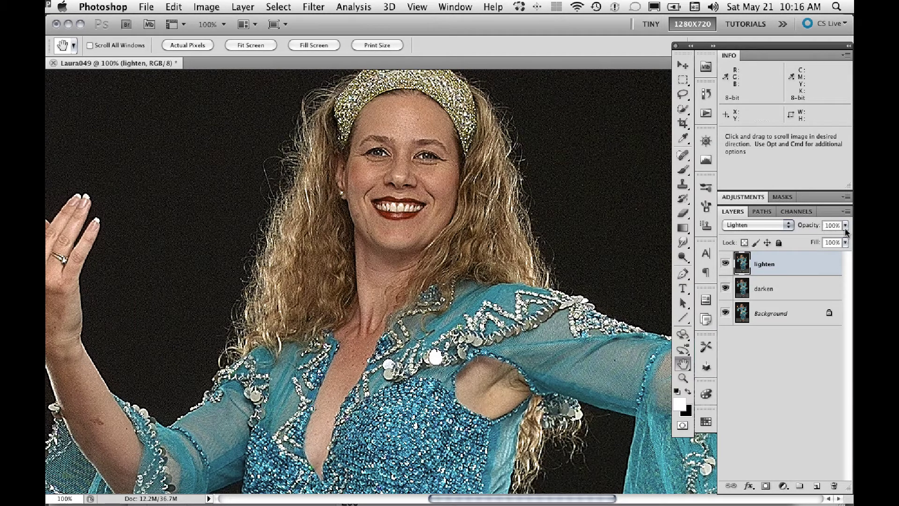
drag(846, 226, 828, 241)
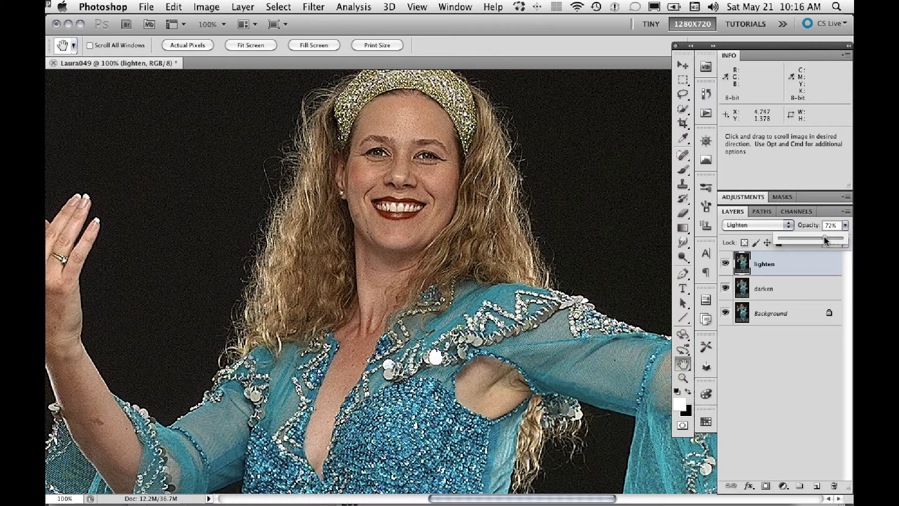
drag(824, 236, 821, 237)
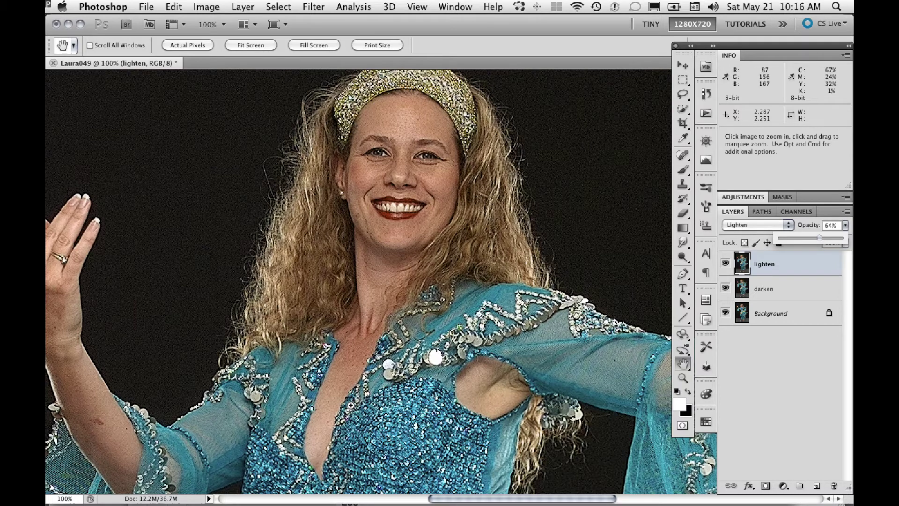
alt+click(351, 405)
alt+click(350, 405)
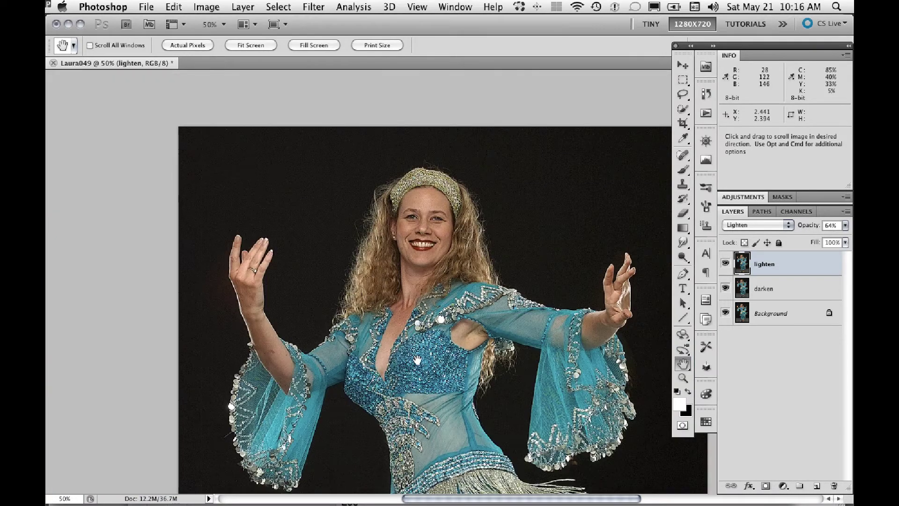
drag(406, 323, 403, 264)
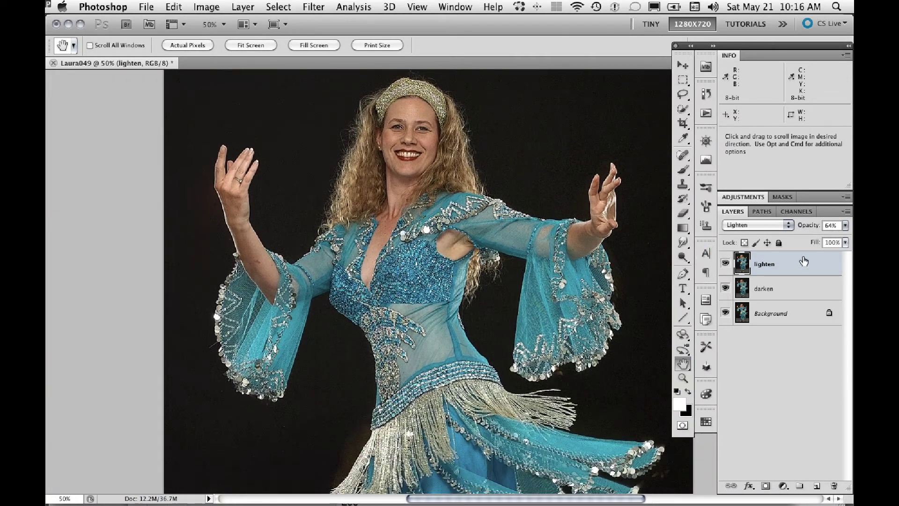
click(846, 225)
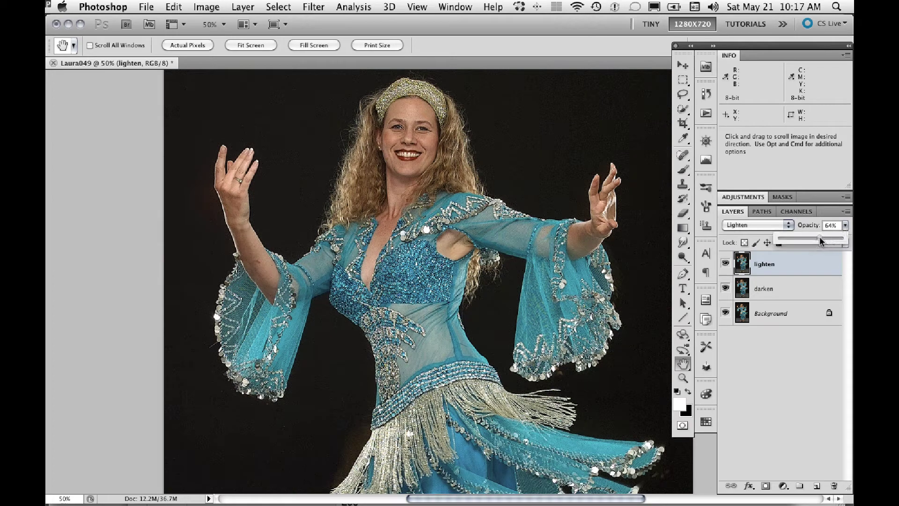
drag(820, 237, 819, 237)
Step: Toggle the visibility of the lighten and darken layers in turn to compare each one's sharpening effect, leaving both visible
click(726, 265)
click(725, 266)
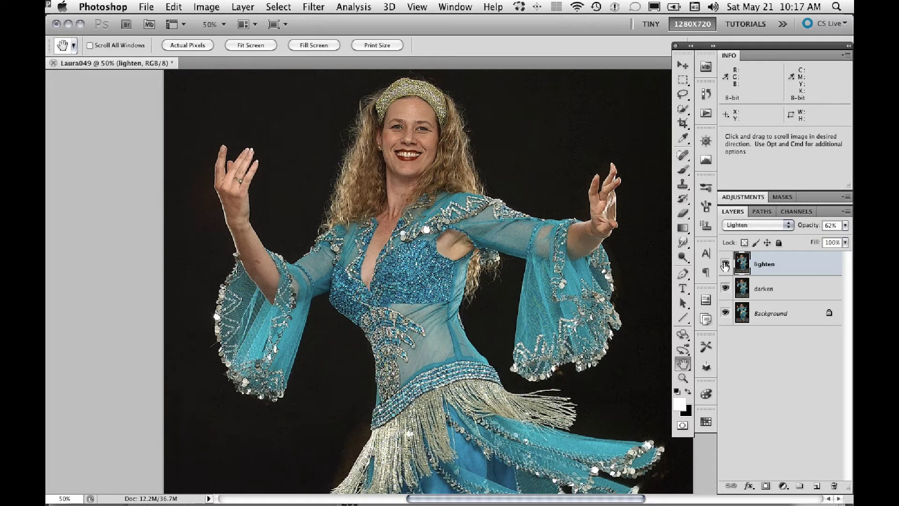
click(725, 266)
click(725, 265)
click(725, 265)
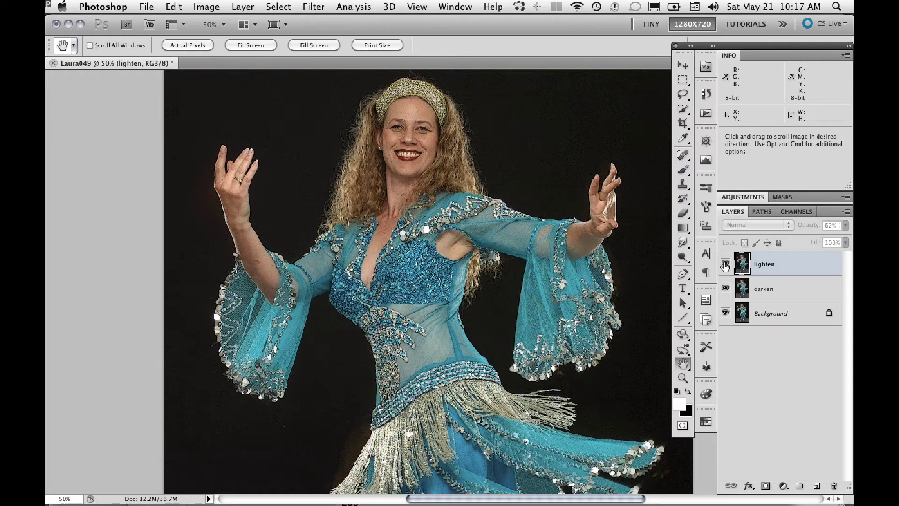
click(725, 265)
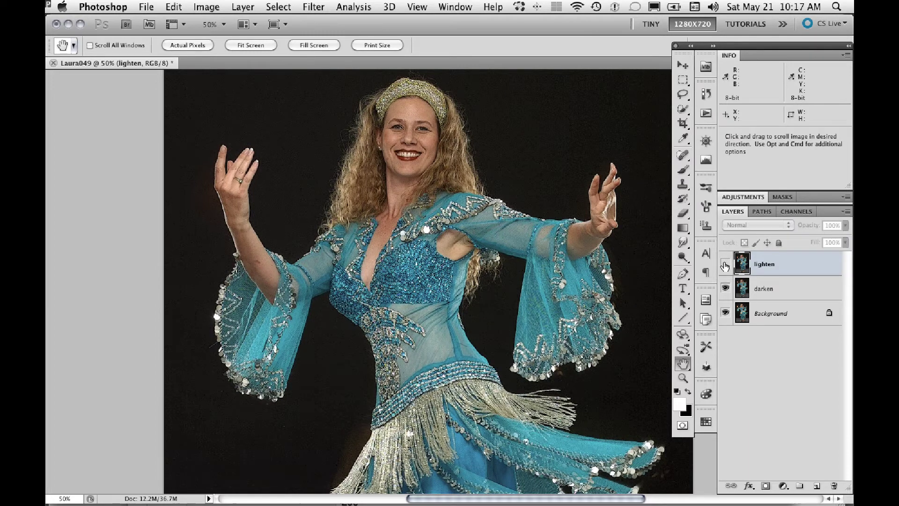
click(725, 290)
click(726, 289)
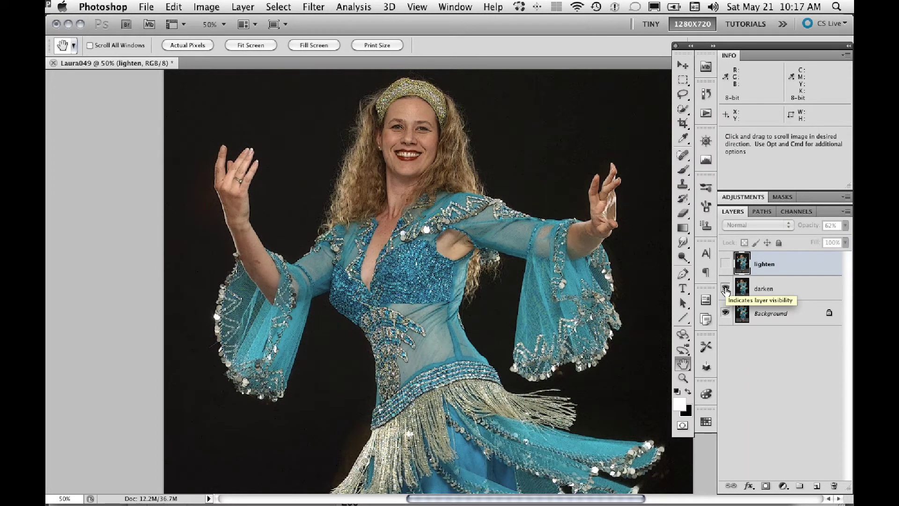
click(725, 290)
click(726, 290)
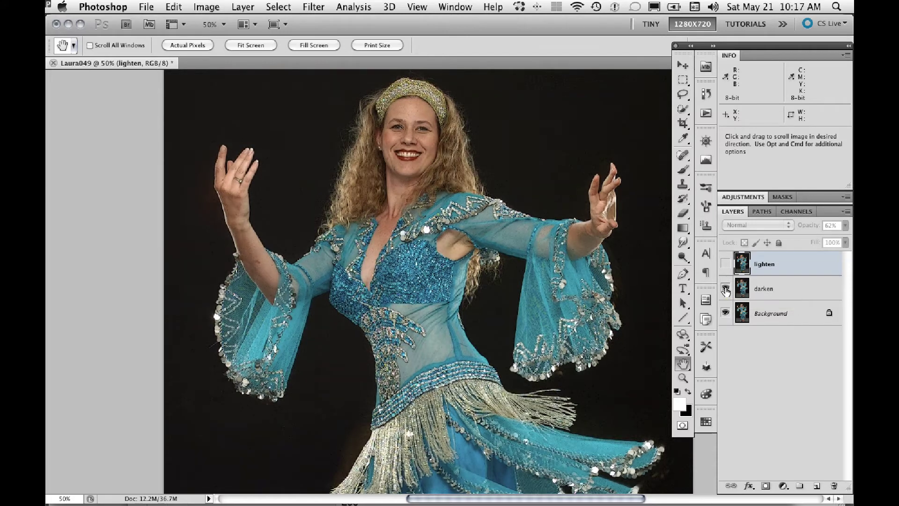
click(725, 265)
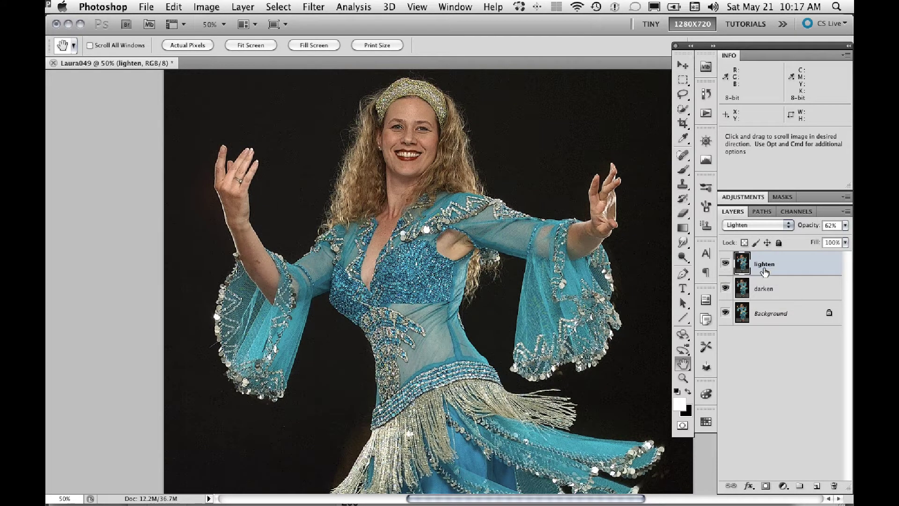
Step: Group the lighten and darken layers into a new group named "sharpen"
shift+click(744, 289)
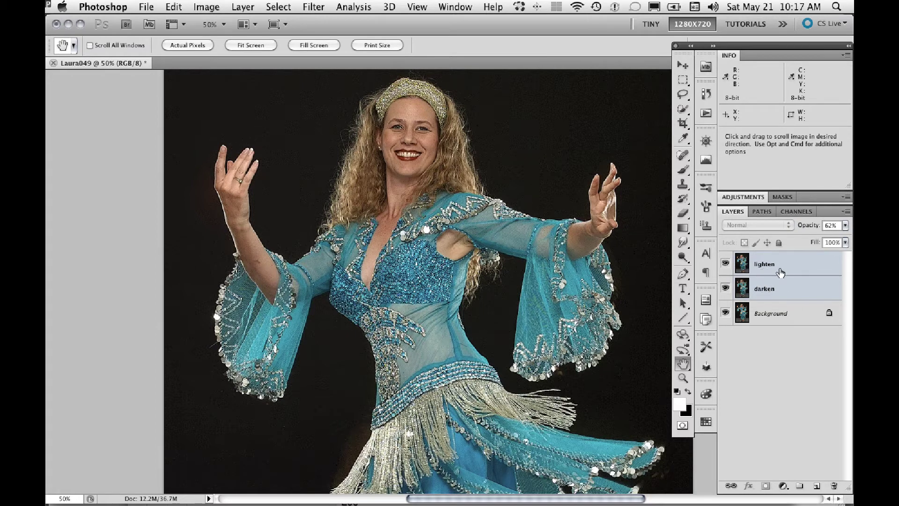
click(845, 212)
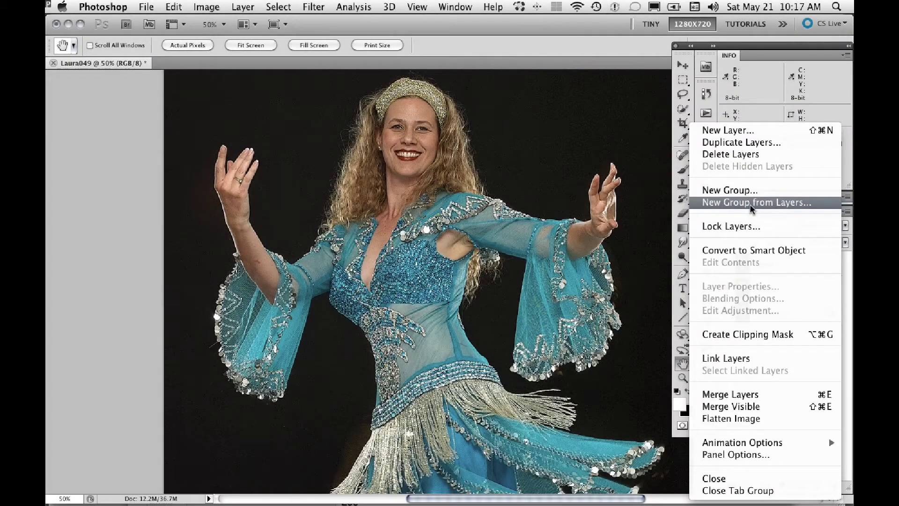
click(749, 204)
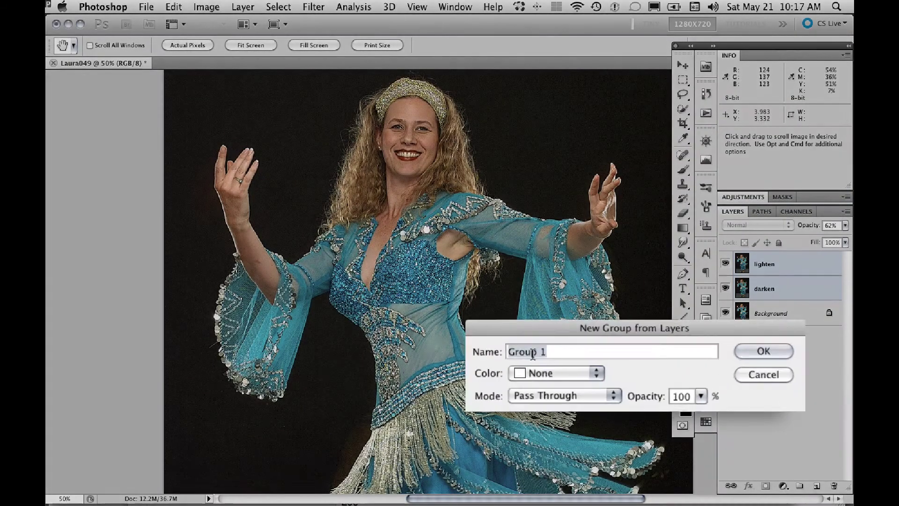
text(sharpen)
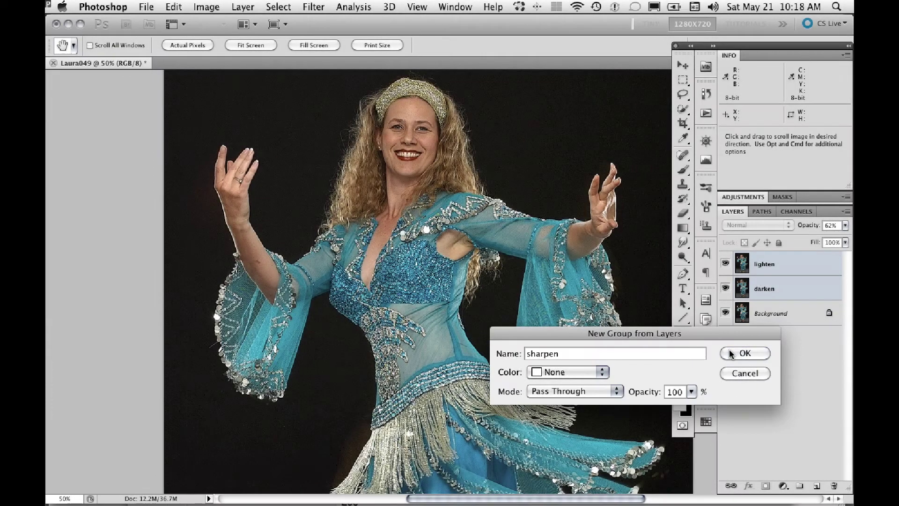
click(756, 349)
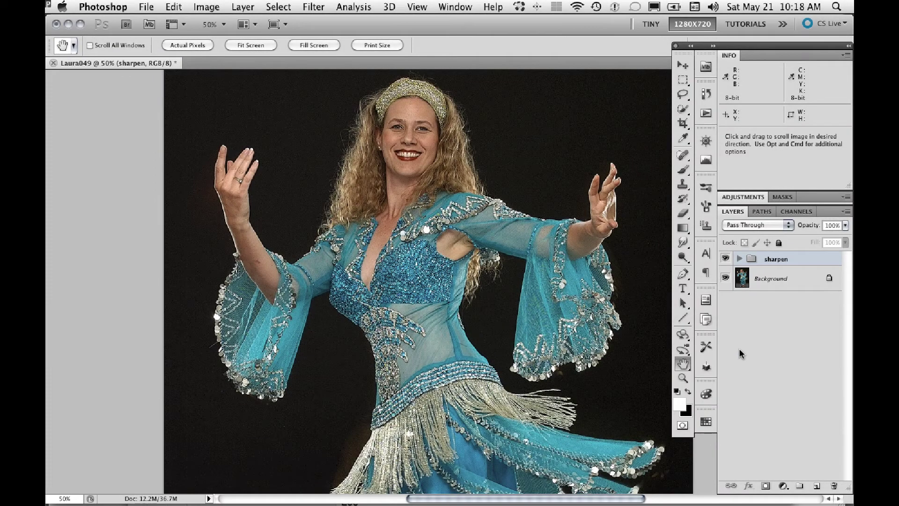
Step: Toggle the sharpen group's visibility to compare the photo with and without the combined sharpening
click(725, 259)
click(726, 259)
click(726, 259)
click(726, 259)
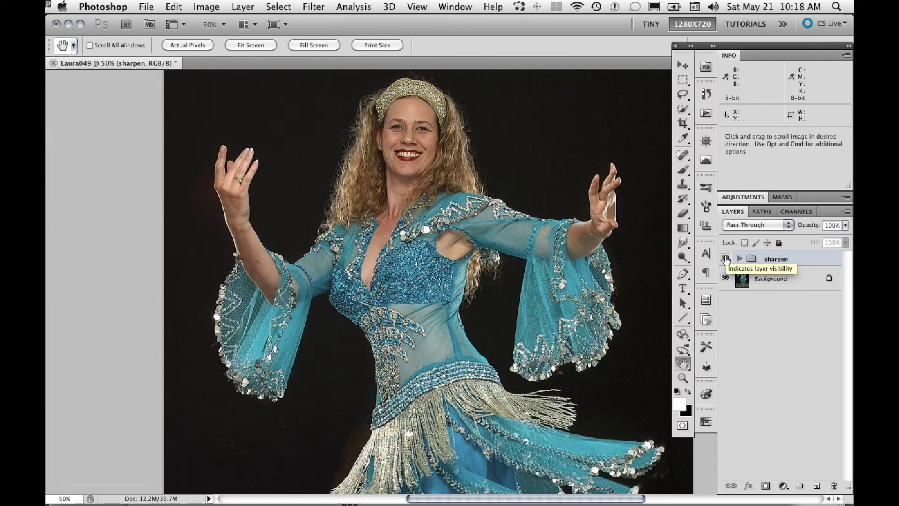
Step: Reduce the sharpen group's opacity to 68%, checking the photo with and without the group
click(846, 226)
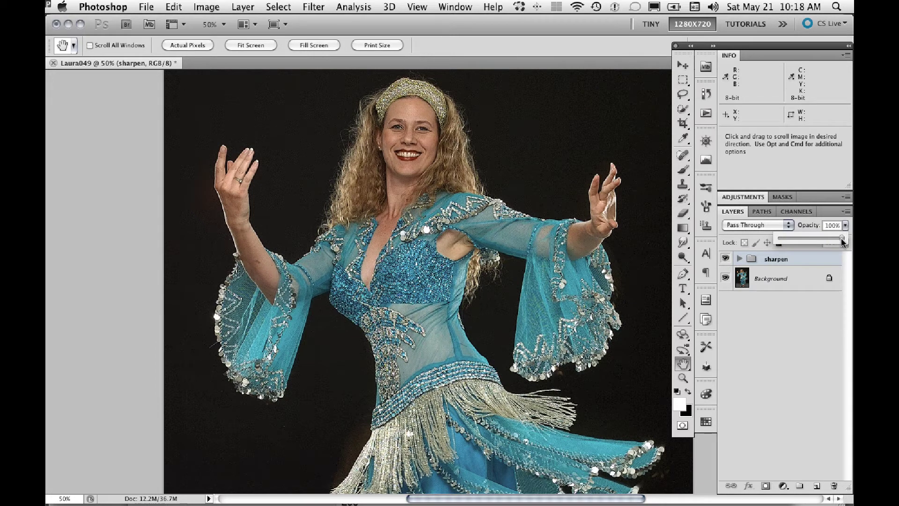
drag(841, 239, 831, 239)
drag(826, 241, 825, 242)
click(726, 260)
click(725, 259)
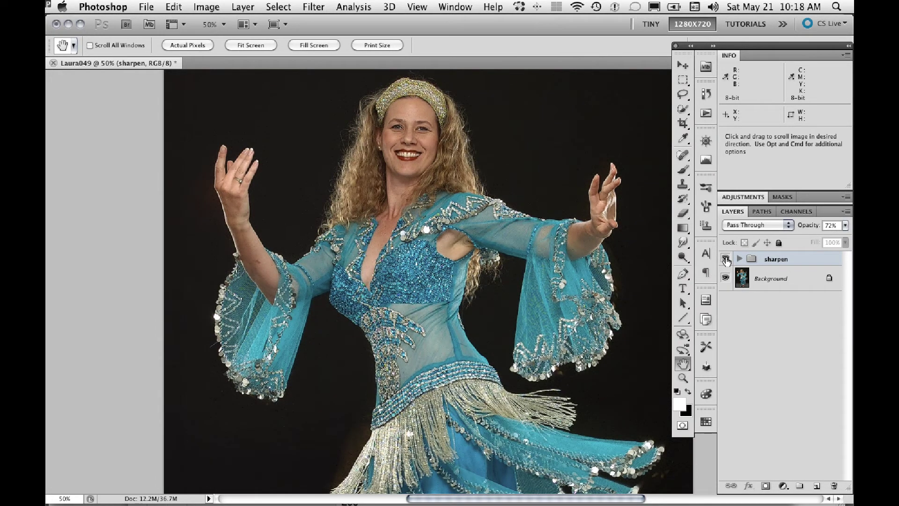
click(846, 226)
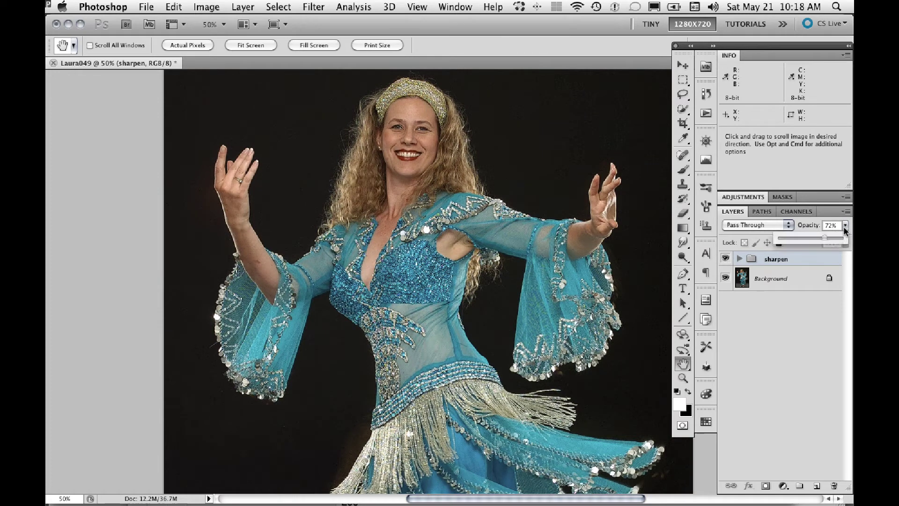
drag(825, 238, 822, 237)
click(725, 259)
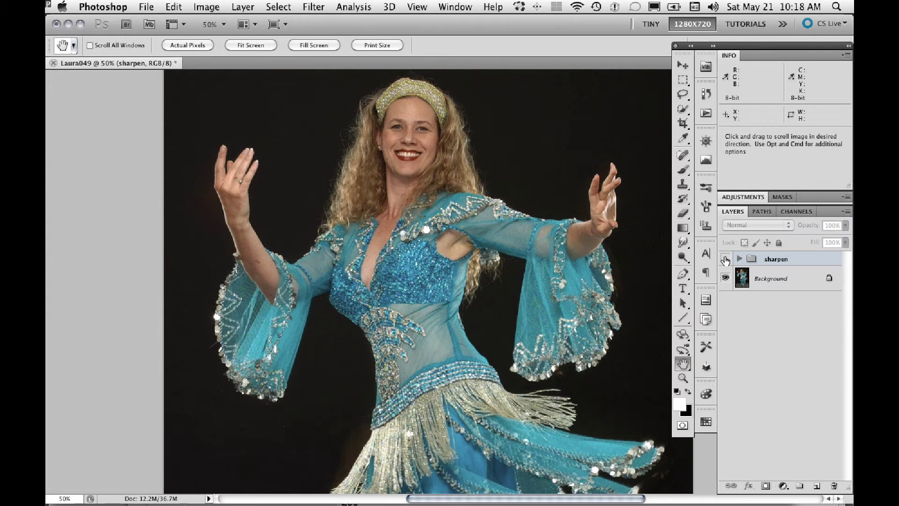
click(725, 259)
click(726, 259)
click(726, 260)
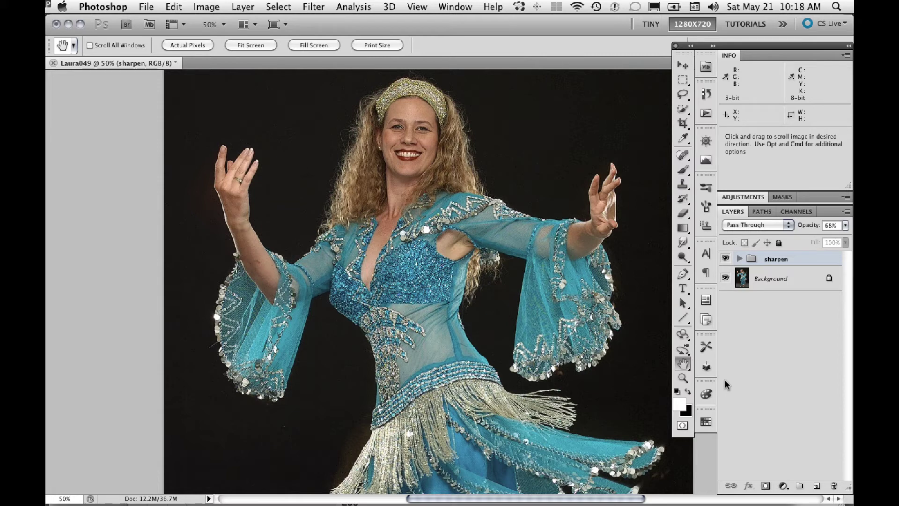
Step: Review the layers inside the sharpen group and examine the dancer's sharpening at 100% and 50% magnification
click(740, 259)
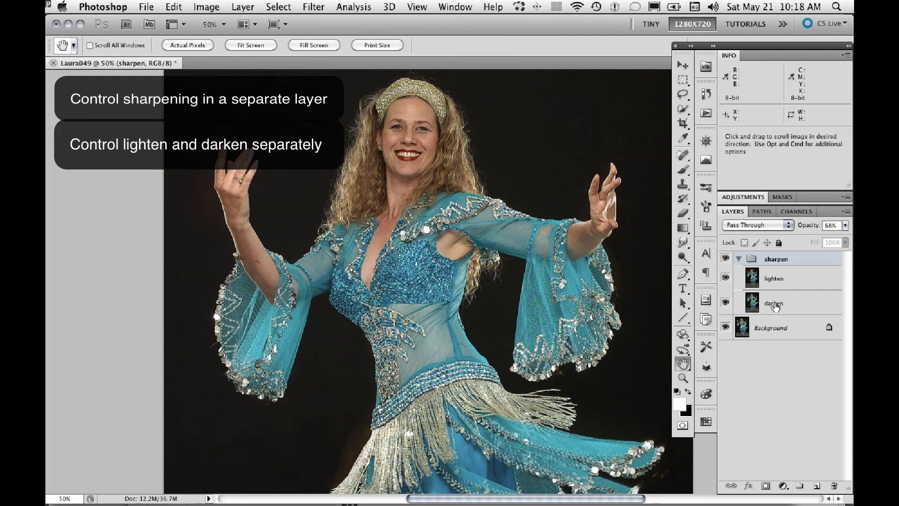
click(738, 259)
key(super+space)
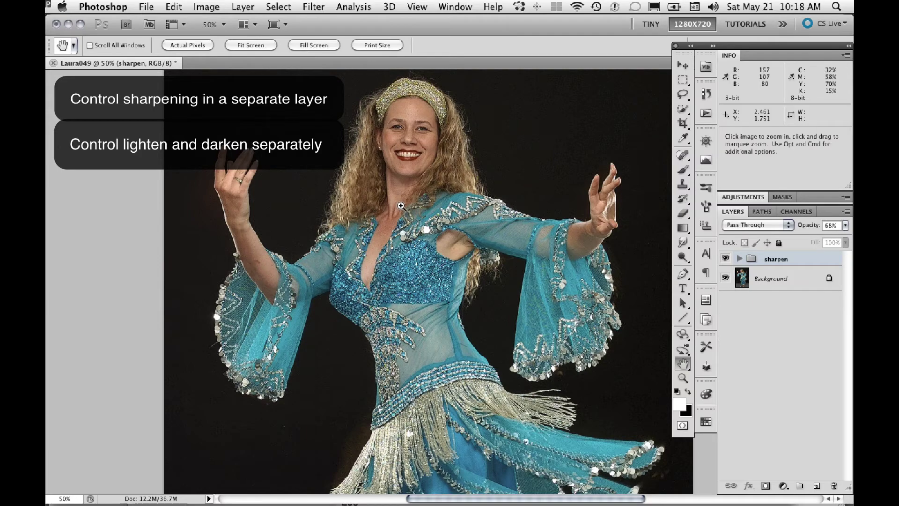
click(401, 206)
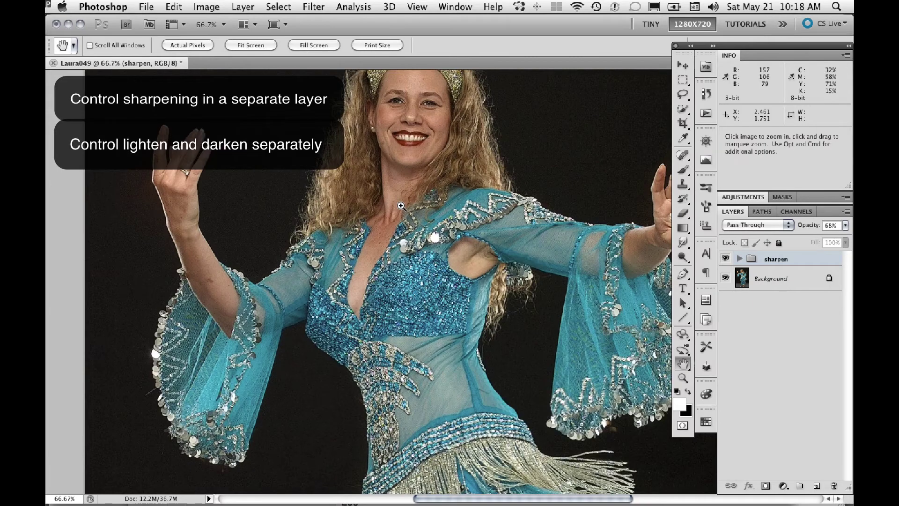
click(408, 254)
drag(395, 306, 459, 343)
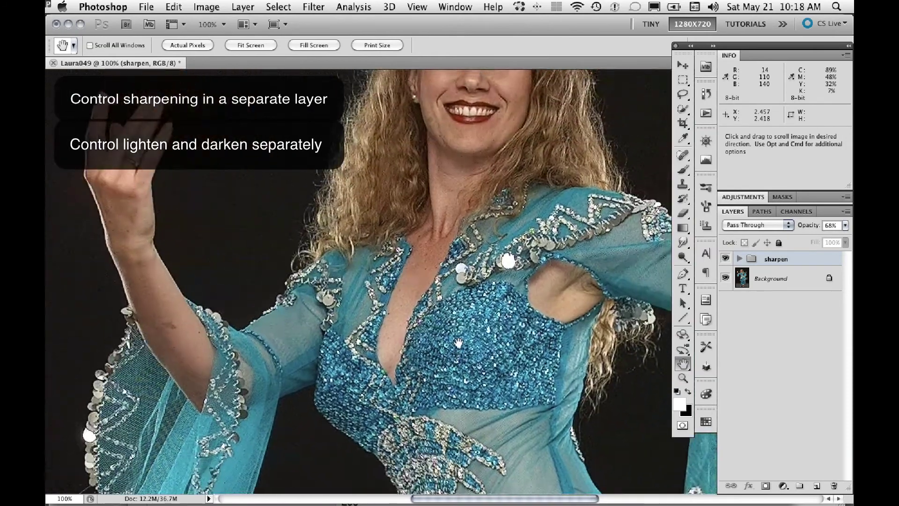
drag(561, 234, 457, 274)
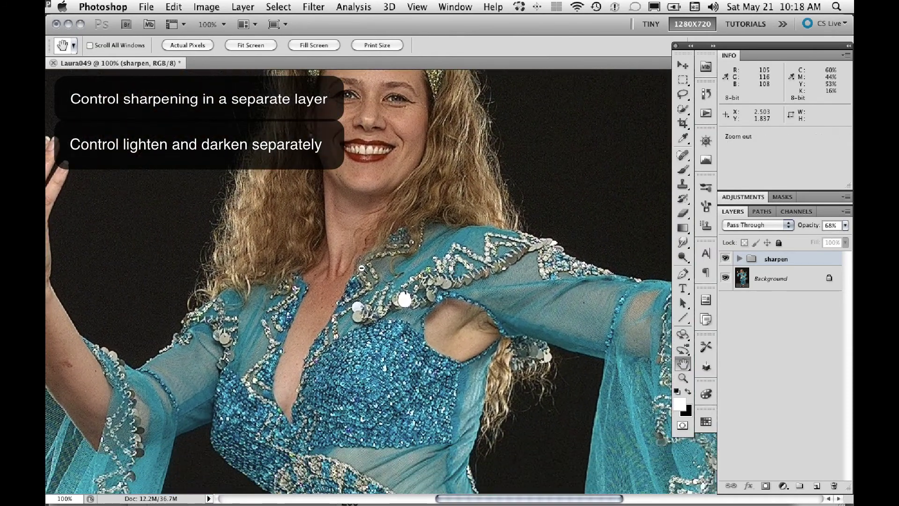
alt+click(362, 268)
alt+click(362, 268)
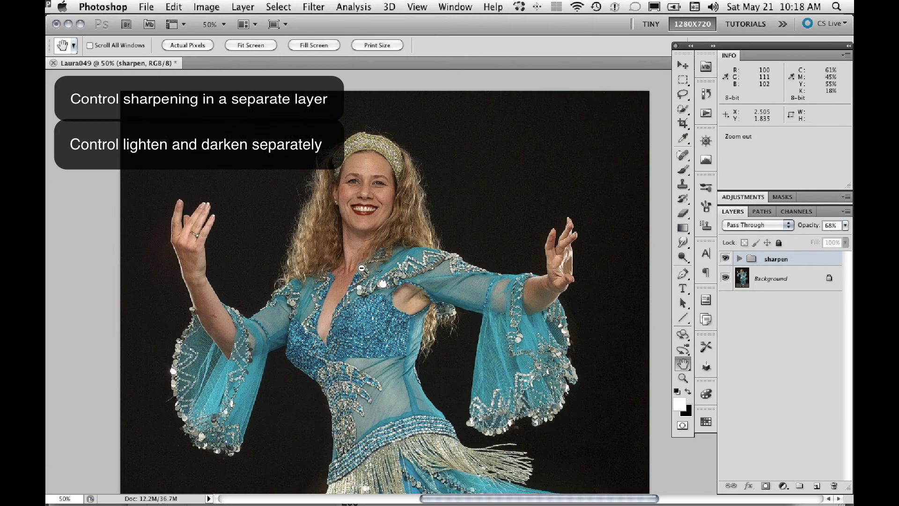
drag(362, 270, 365, 242)
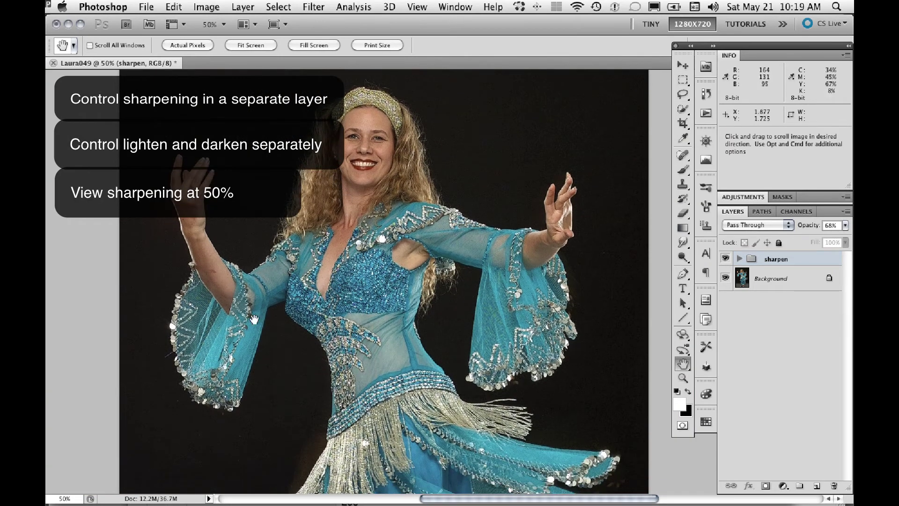